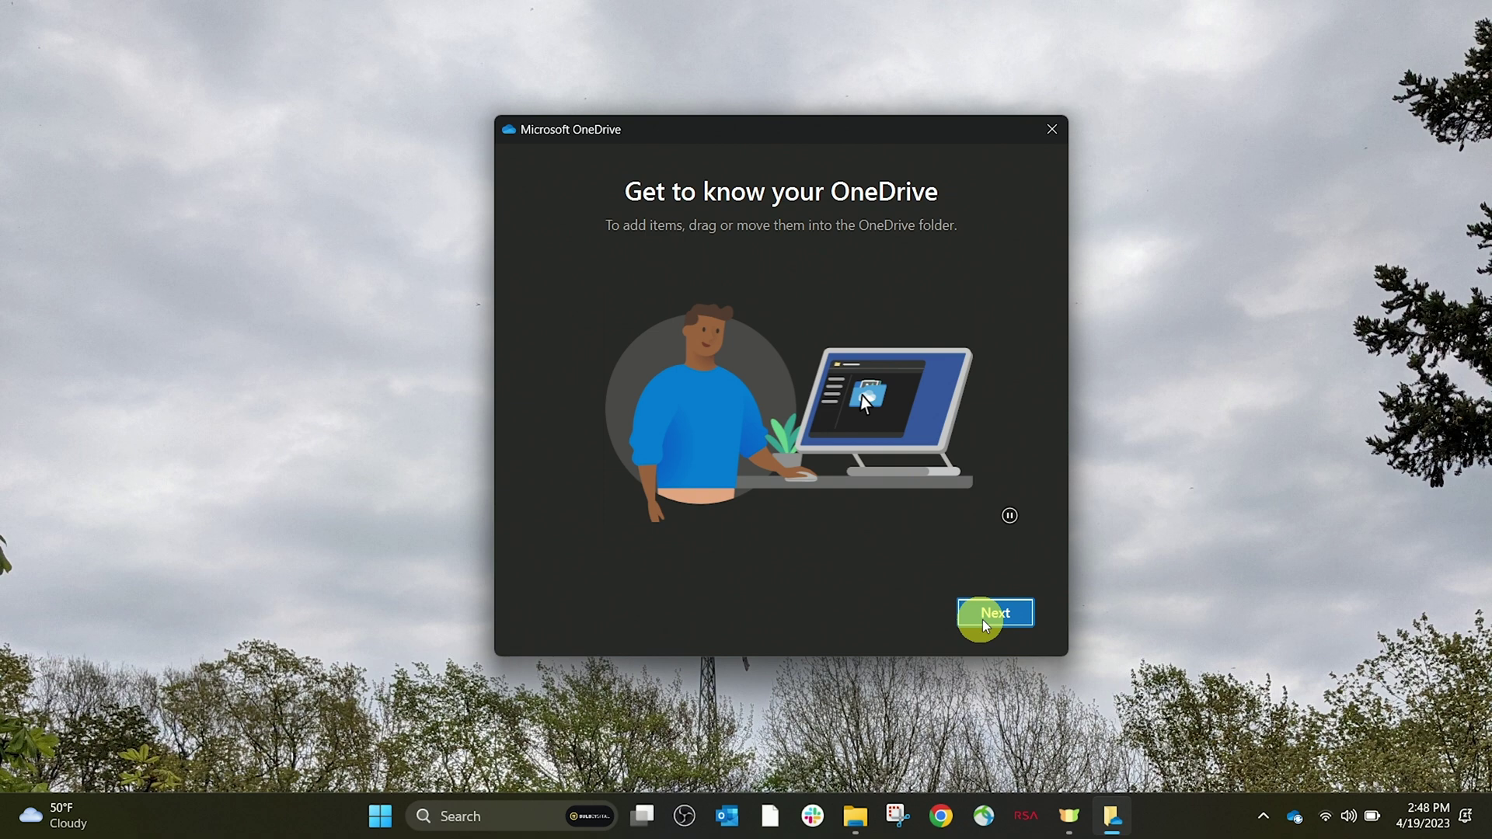
Advance through the OneDrive welcome screens to complete setup and open the Bulb Digital folder
{"action": "left_click", "coordinate": [985, 614]}
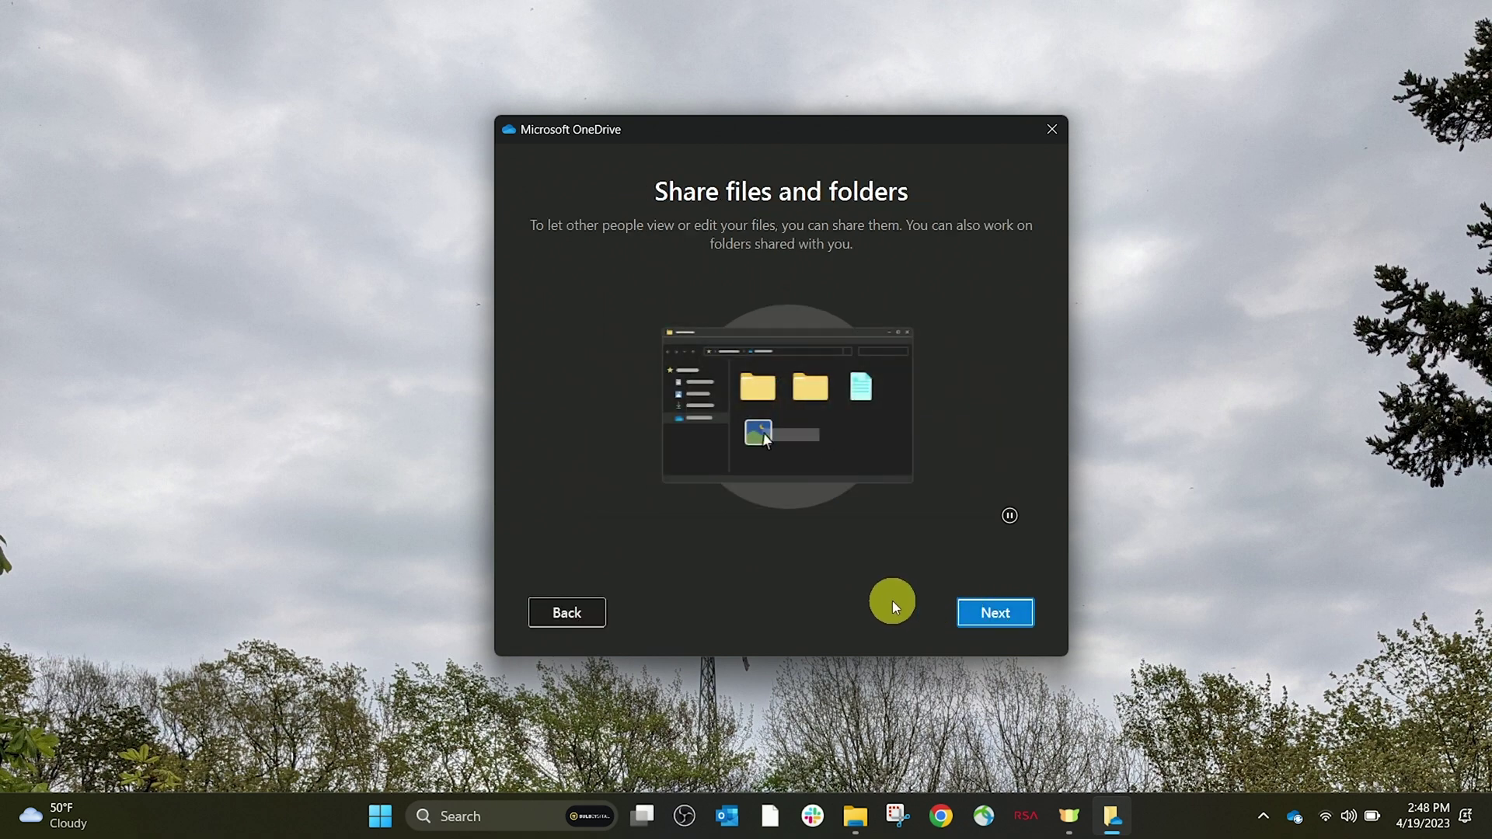
{"action": "left_click", "coordinate": [989, 613]}
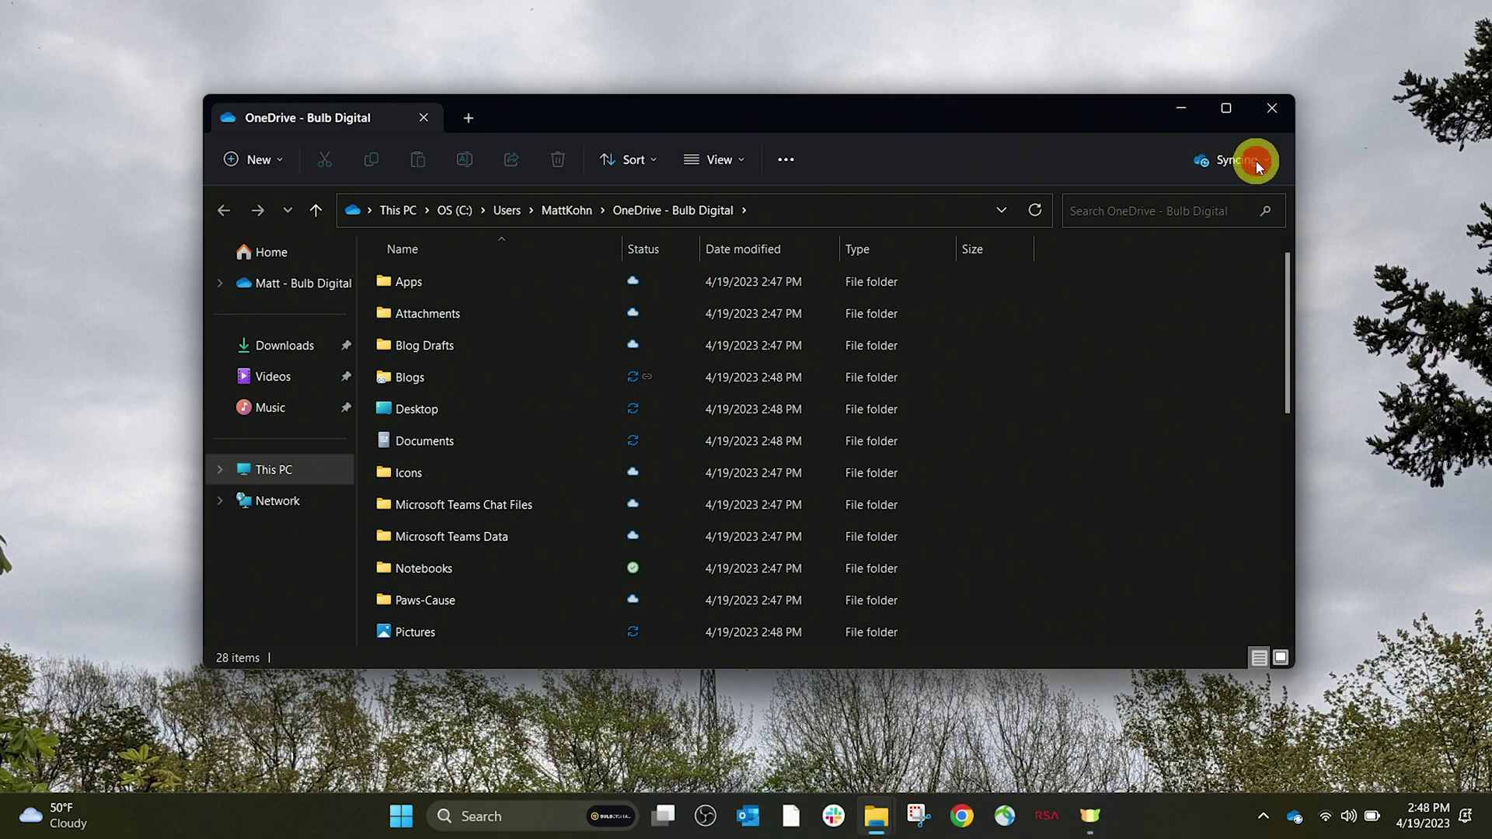
Check OneDrive sync progress, then navigate to Blog Drafts under the Bulb Digital account in Explorer
{"action": "left_click", "coordinate": [1295, 817]}
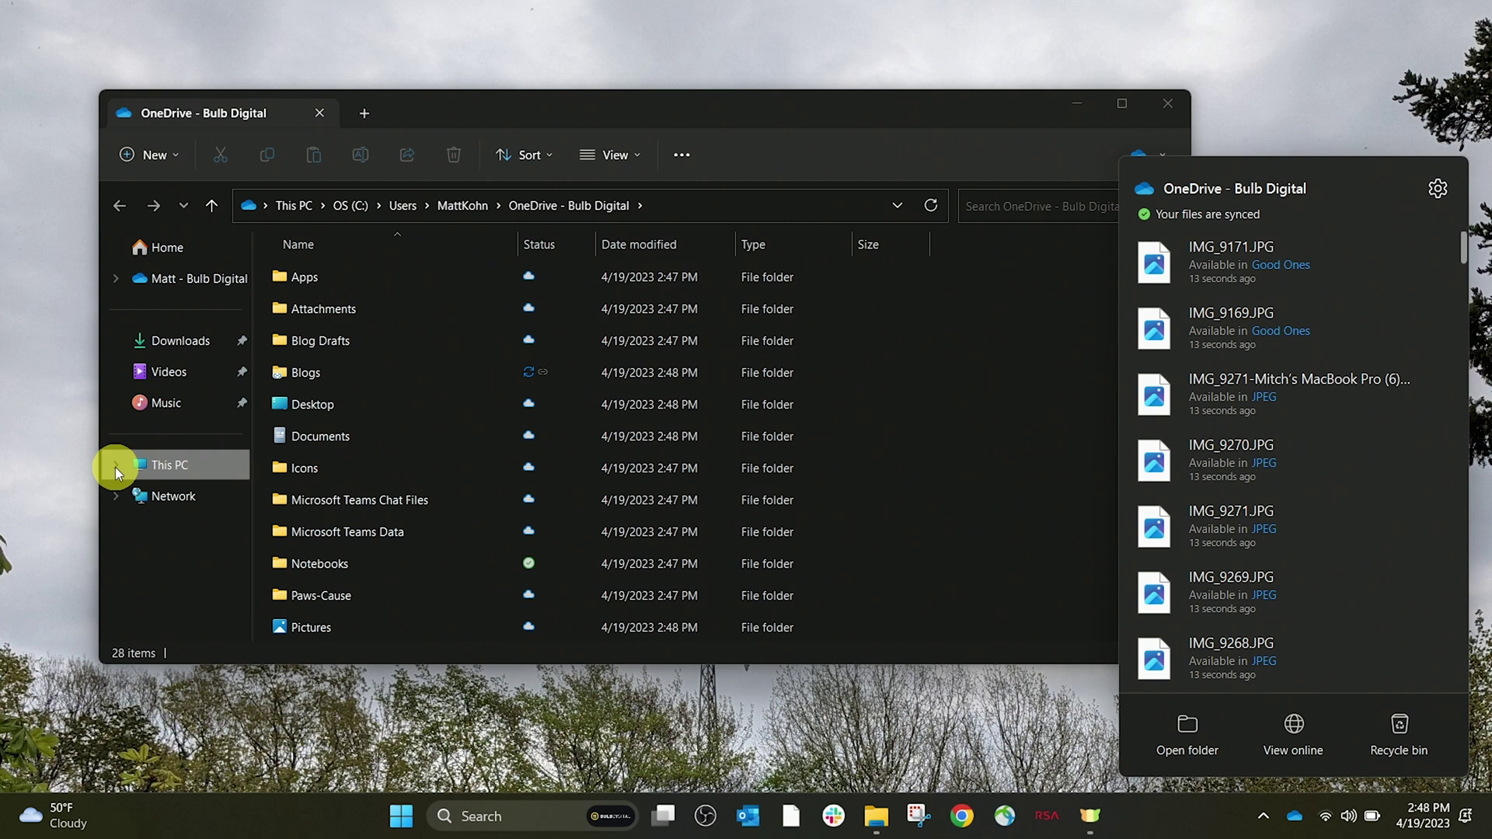
{"action": "left_click", "coordinate": [122, 282]}
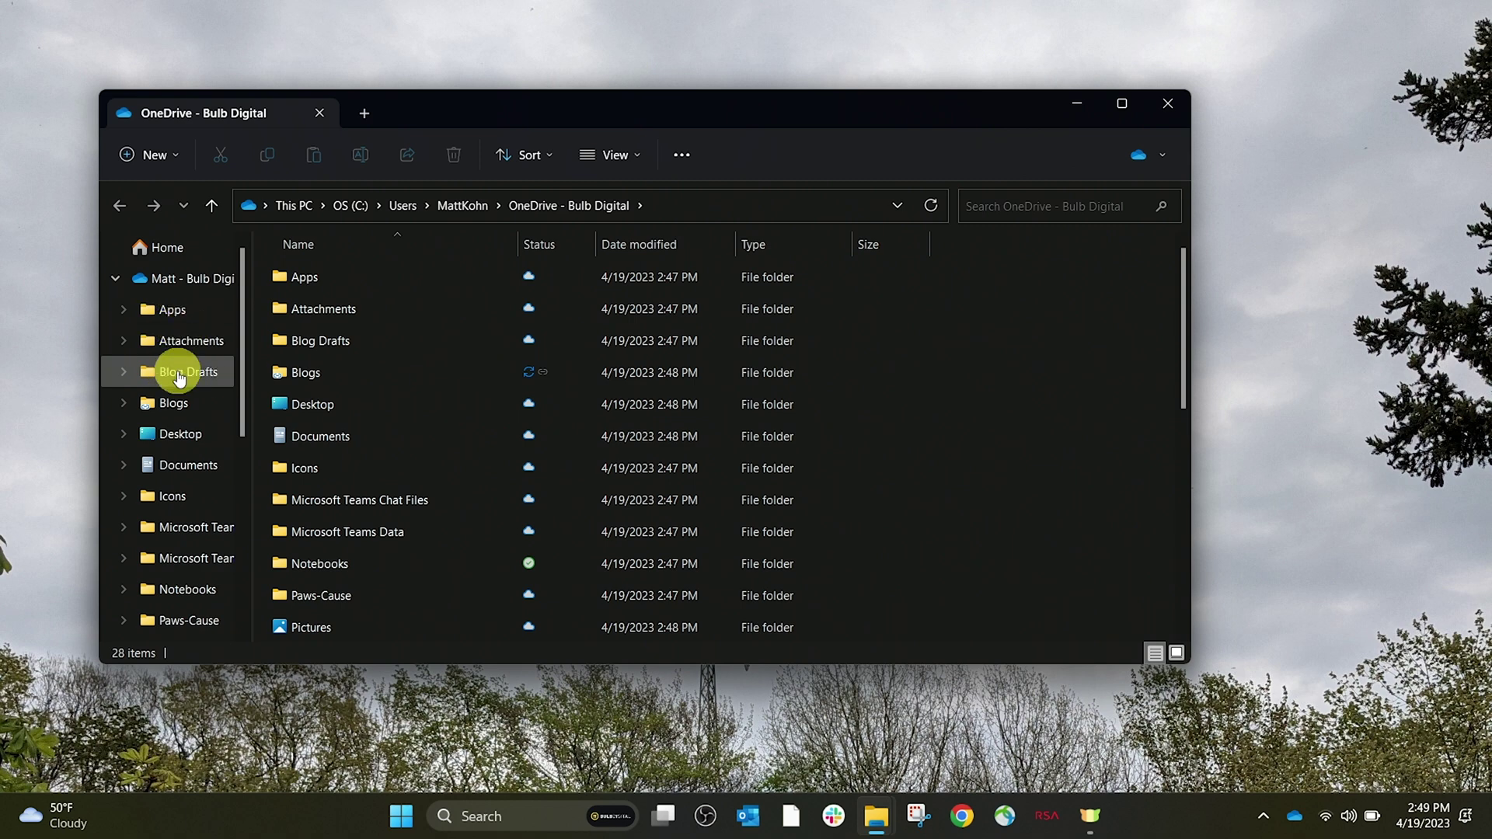
{"action": "left_click", "coordinate": [172, 372]}
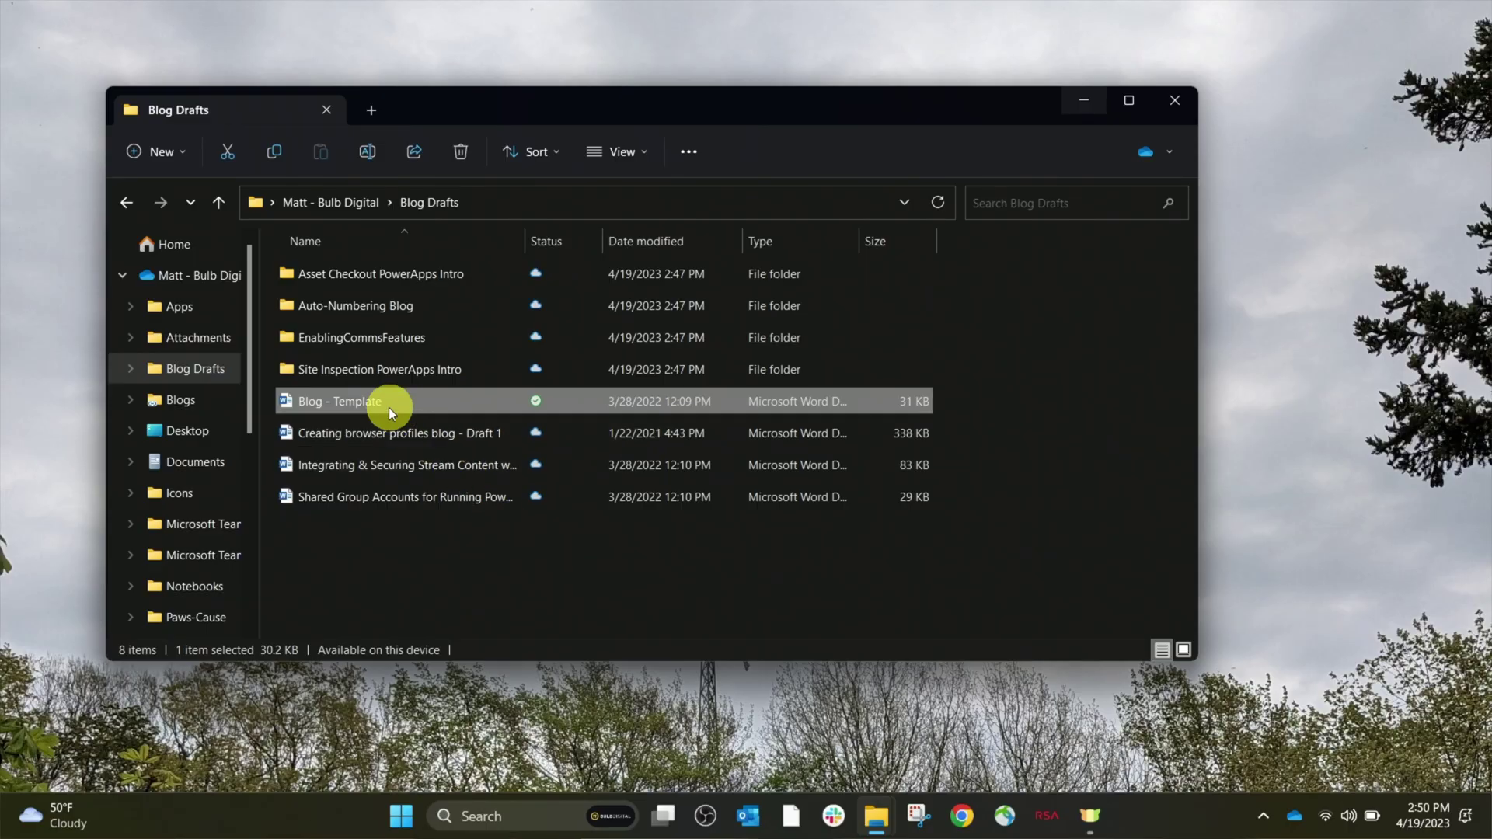
Open Blog - Template in Word and replace the header's 'Blog Title' placeholder with 'Intro to O…', fixing the typo
{"action": "double_click", "coordinate": [385, 402]}
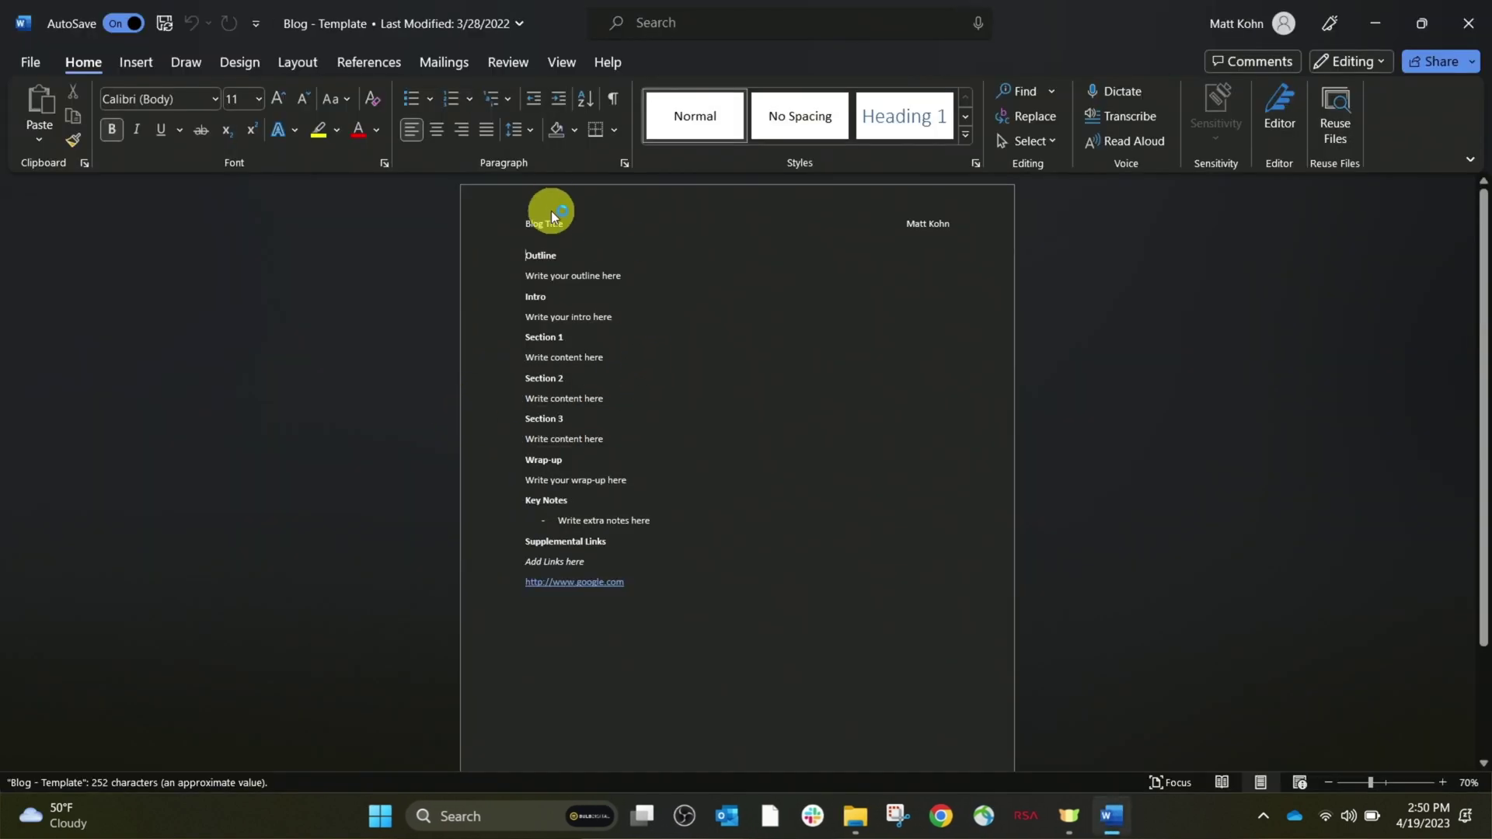
{"action": "double_click", "coordinate": [552, 222]}
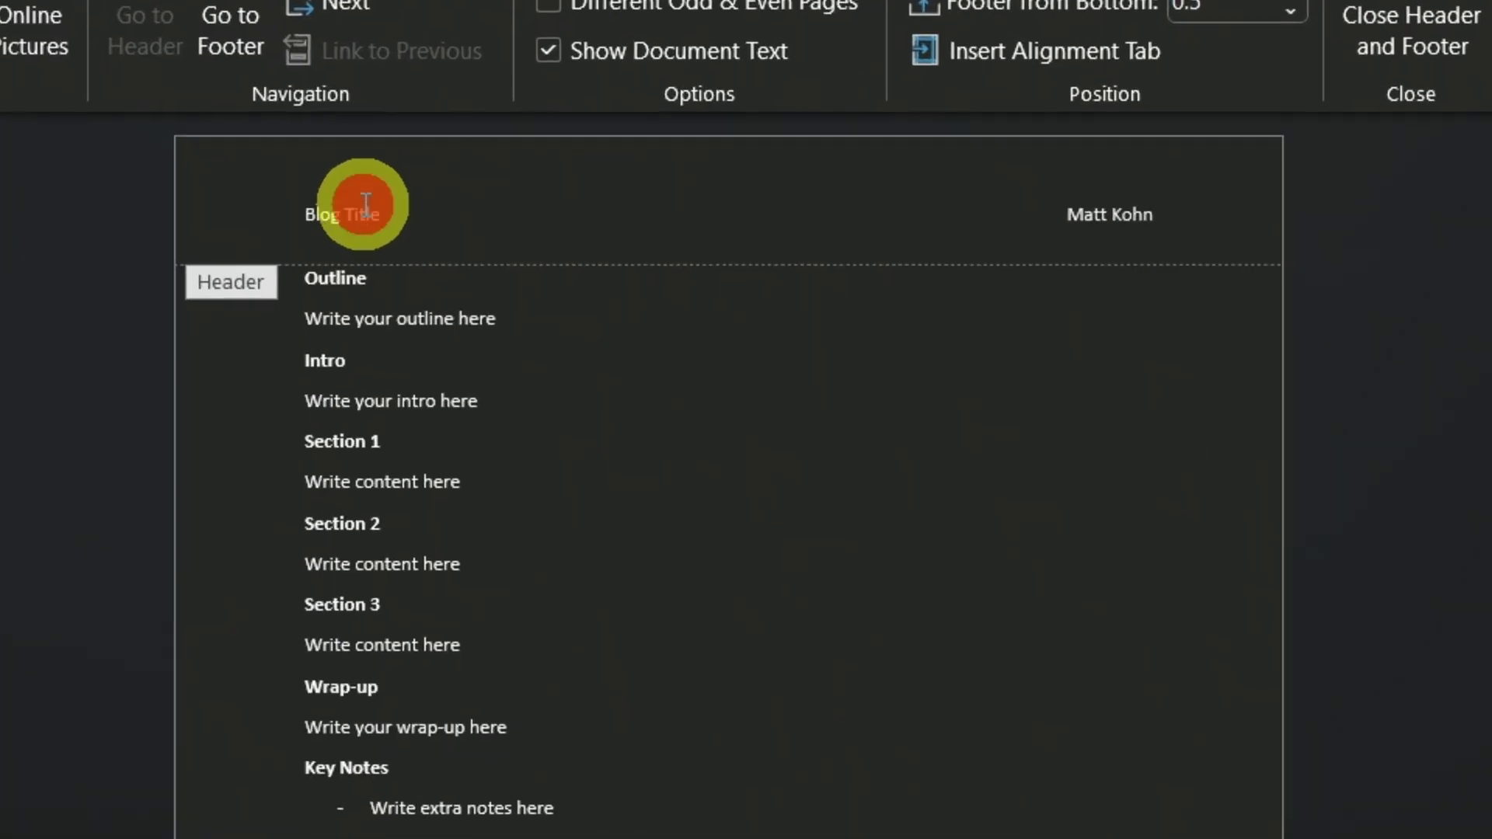
{"action": "triple_click", "coordinate": [365, 204]}
{"action": "left_click_drag", "start_coordinate": [420, 206], "coordinate": [240, 216]}
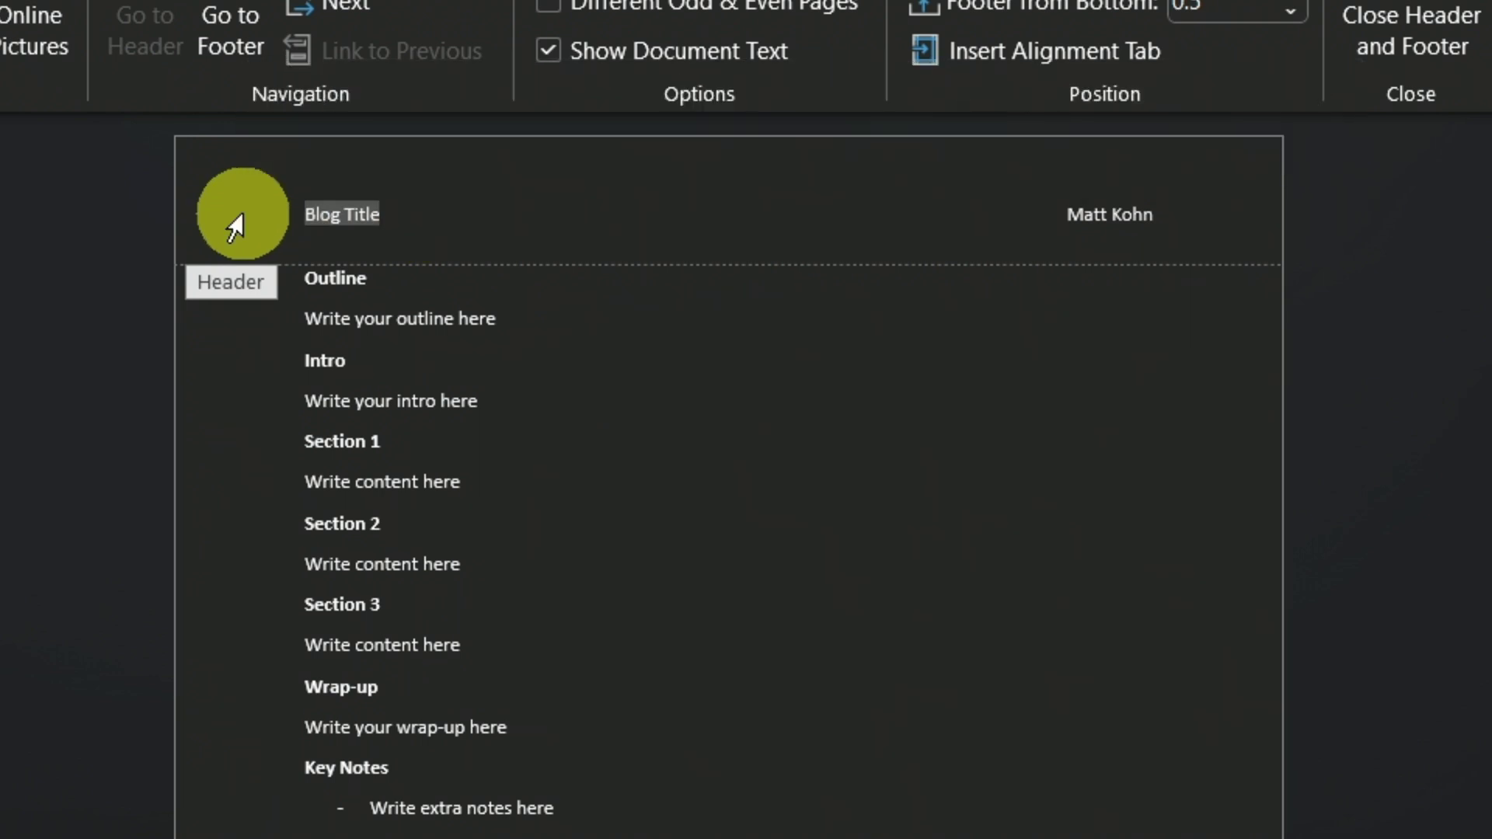
{"action": "type", "text": "Intro to ON"}
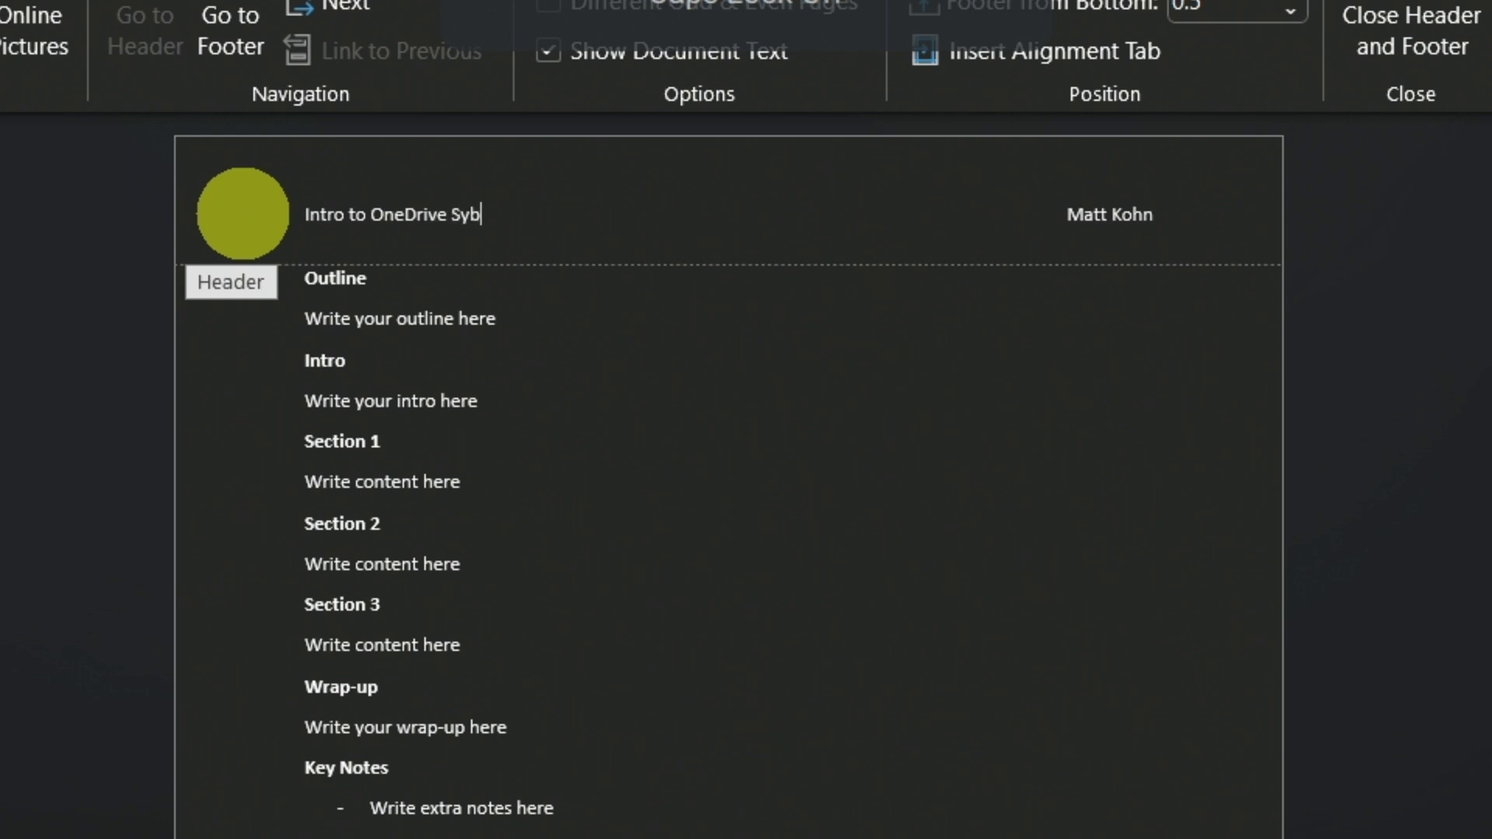
{"action": "key", "text": "BackSpace"}
{"action": "key", "text": "BackSpace"}
{"action": "key", "text": "BackSpace"}
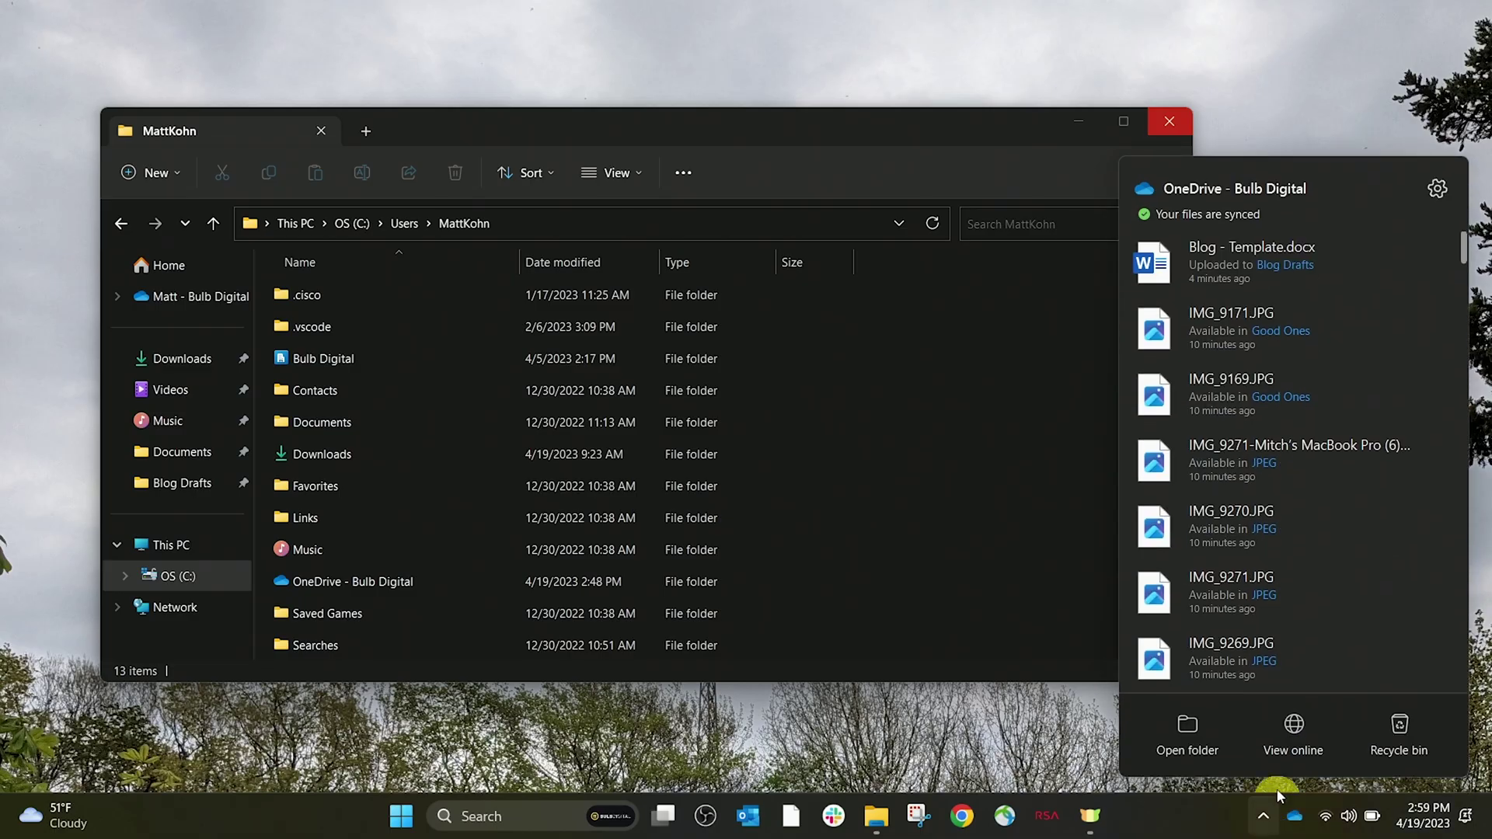
{"action": "left_click", "coordinate": [1203, 732]}
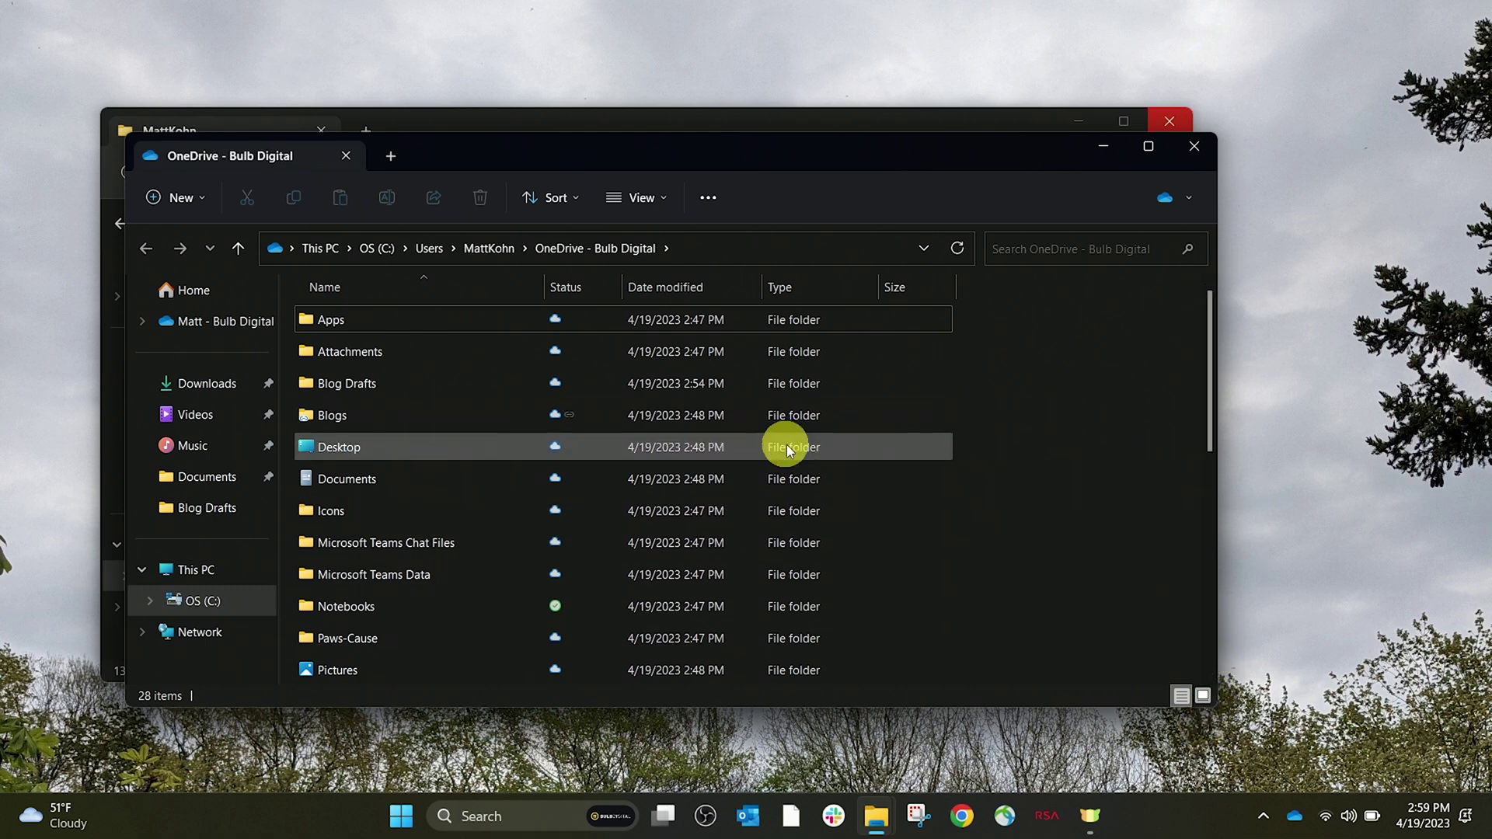
{"action": "left_click", "coordinate": [1194, 148]}
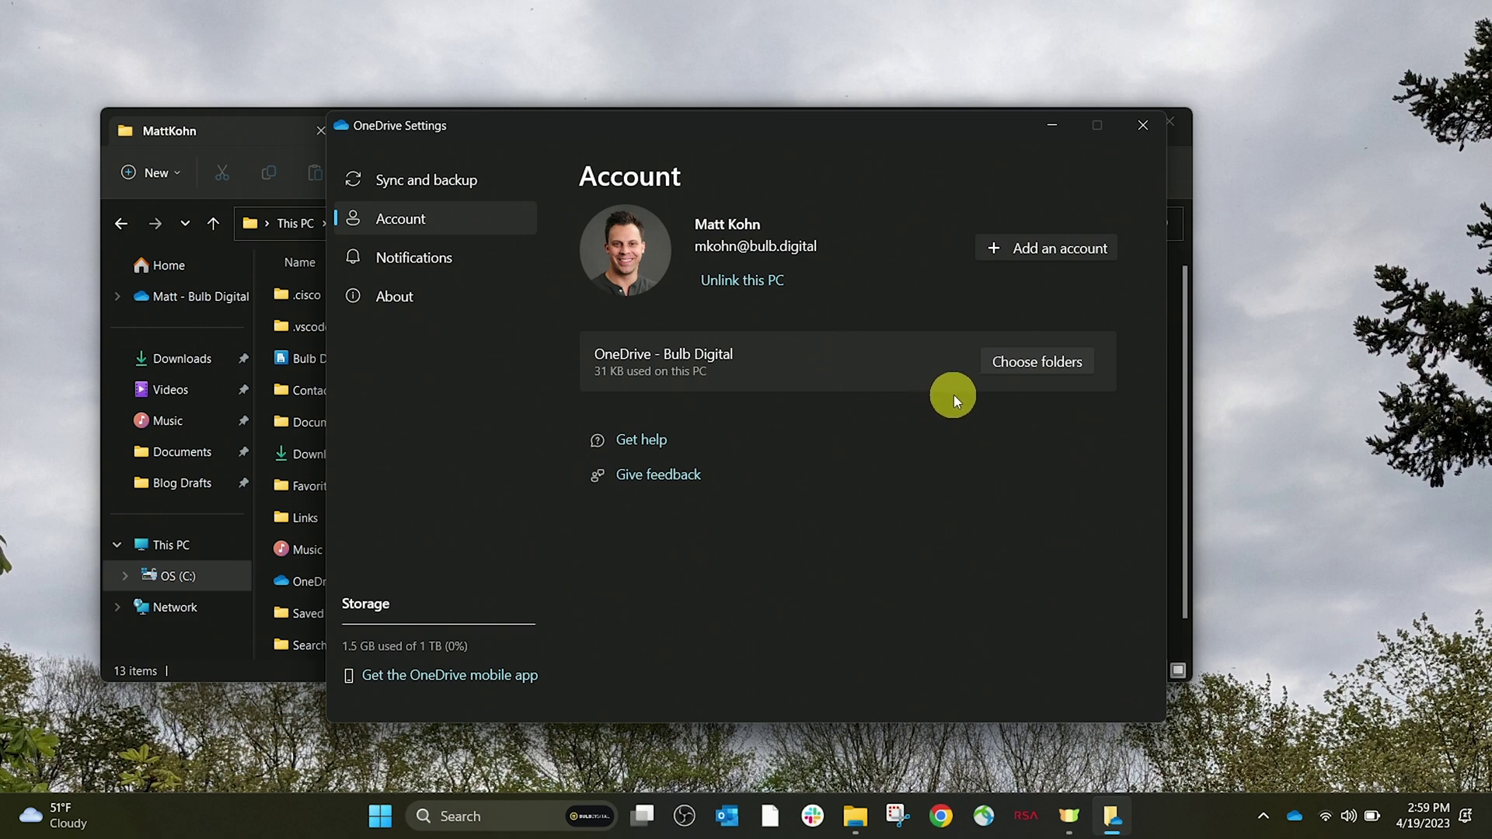
Open Choose folders for OneDrive - Bulb Digital and scroll through the available folder list
{"action": "left_click", "coordinate": [1039, 370]}
{"action": "scroll", "coordinate": [813, 416], "scroll_direction": "down", "scroll_amount": 1}
{"action": "scroll", "coordinate": [812, 412], "scroll_direction": "down", "scroll_amount": 1}
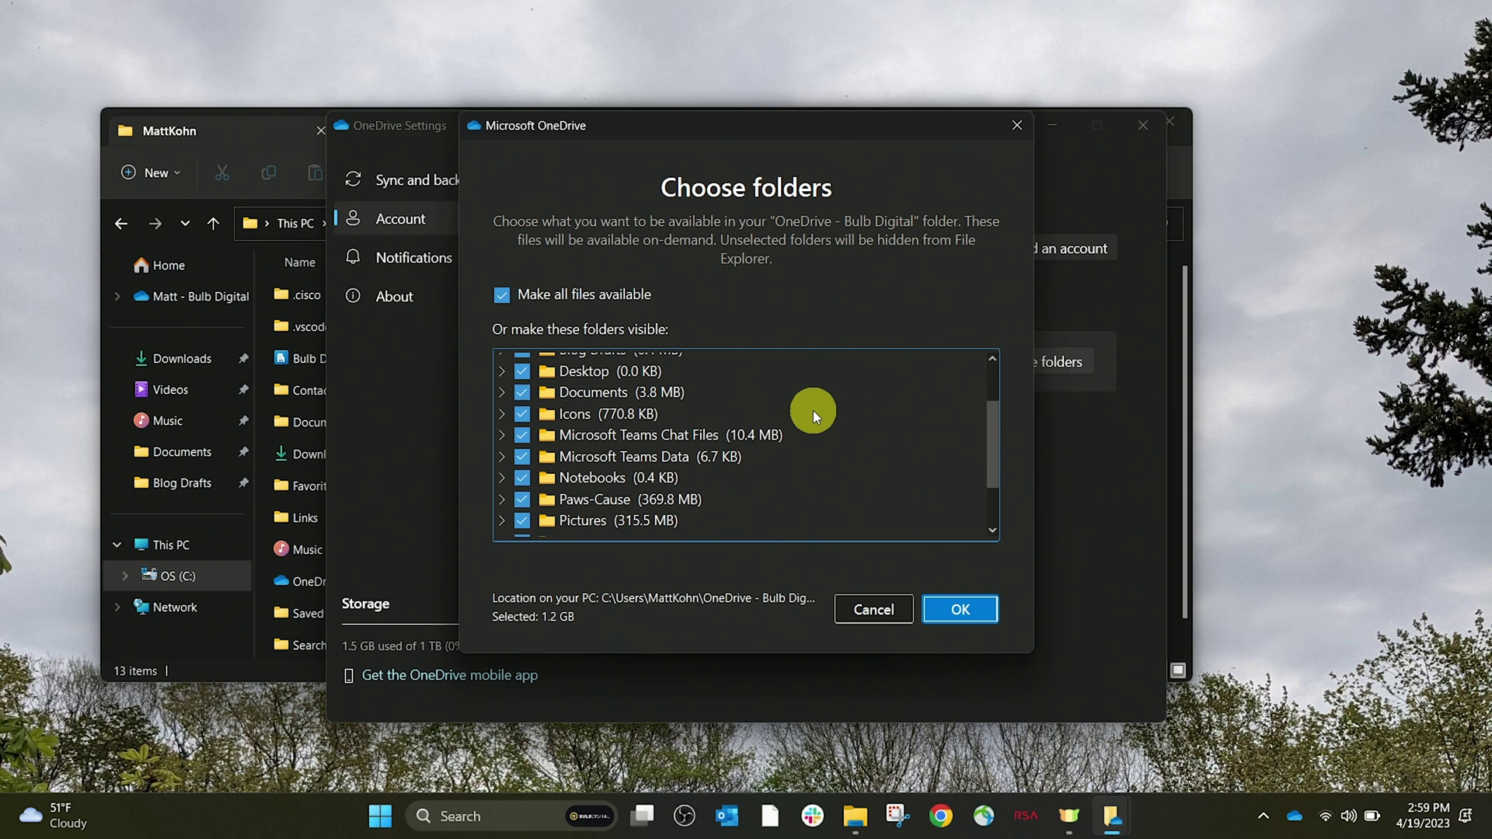
{"action": "scroll", "coordinate": [813, 408], "scroll_direction": "up", "scroll_amount": 1}
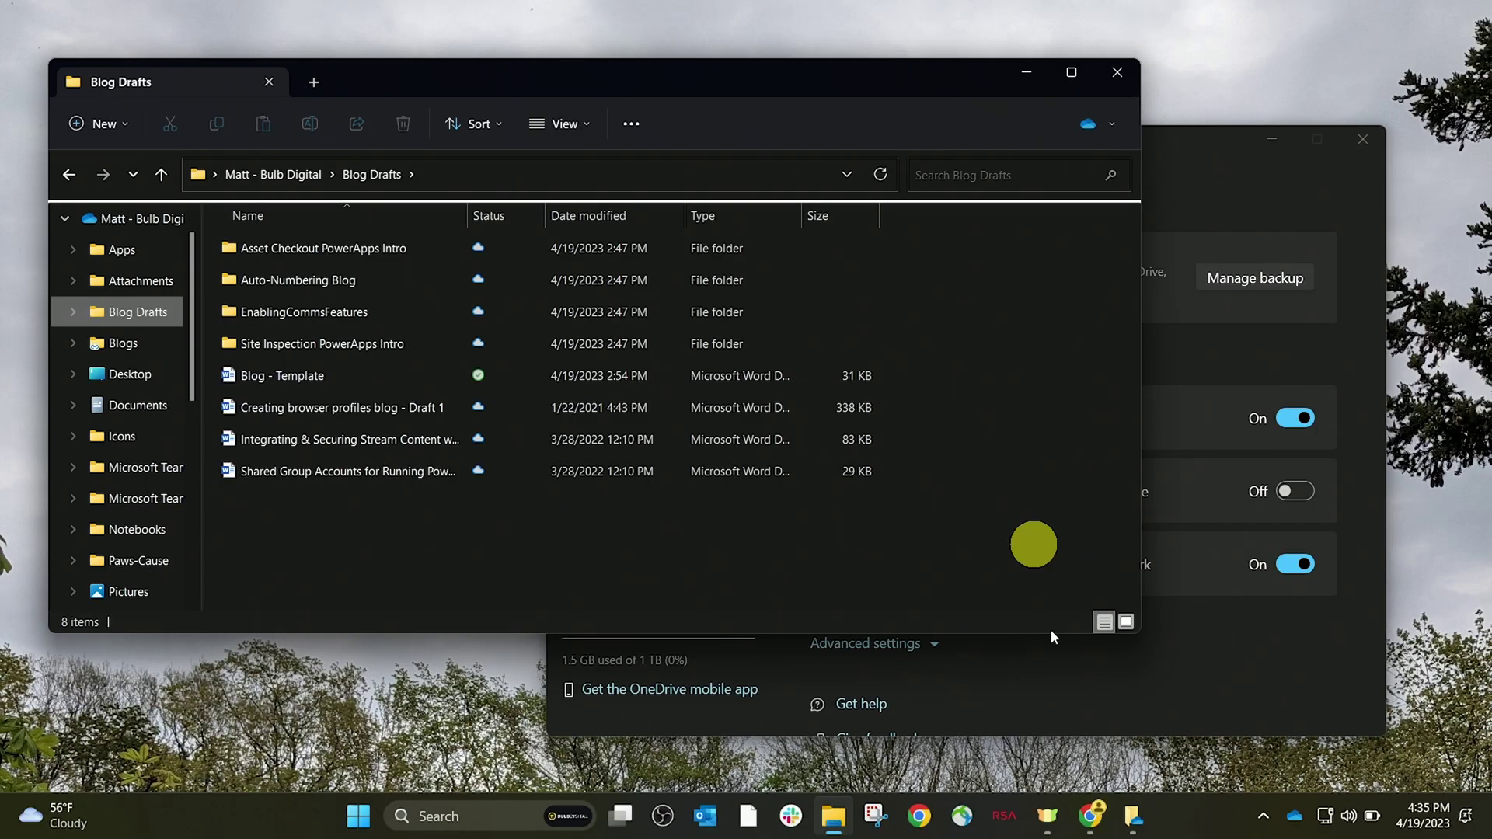
Close the 'We're syncing your files' notice in SharePoint and show OneDrive's synced-files panel
{"action": "left_click", "coordinate": [1091, 816]}
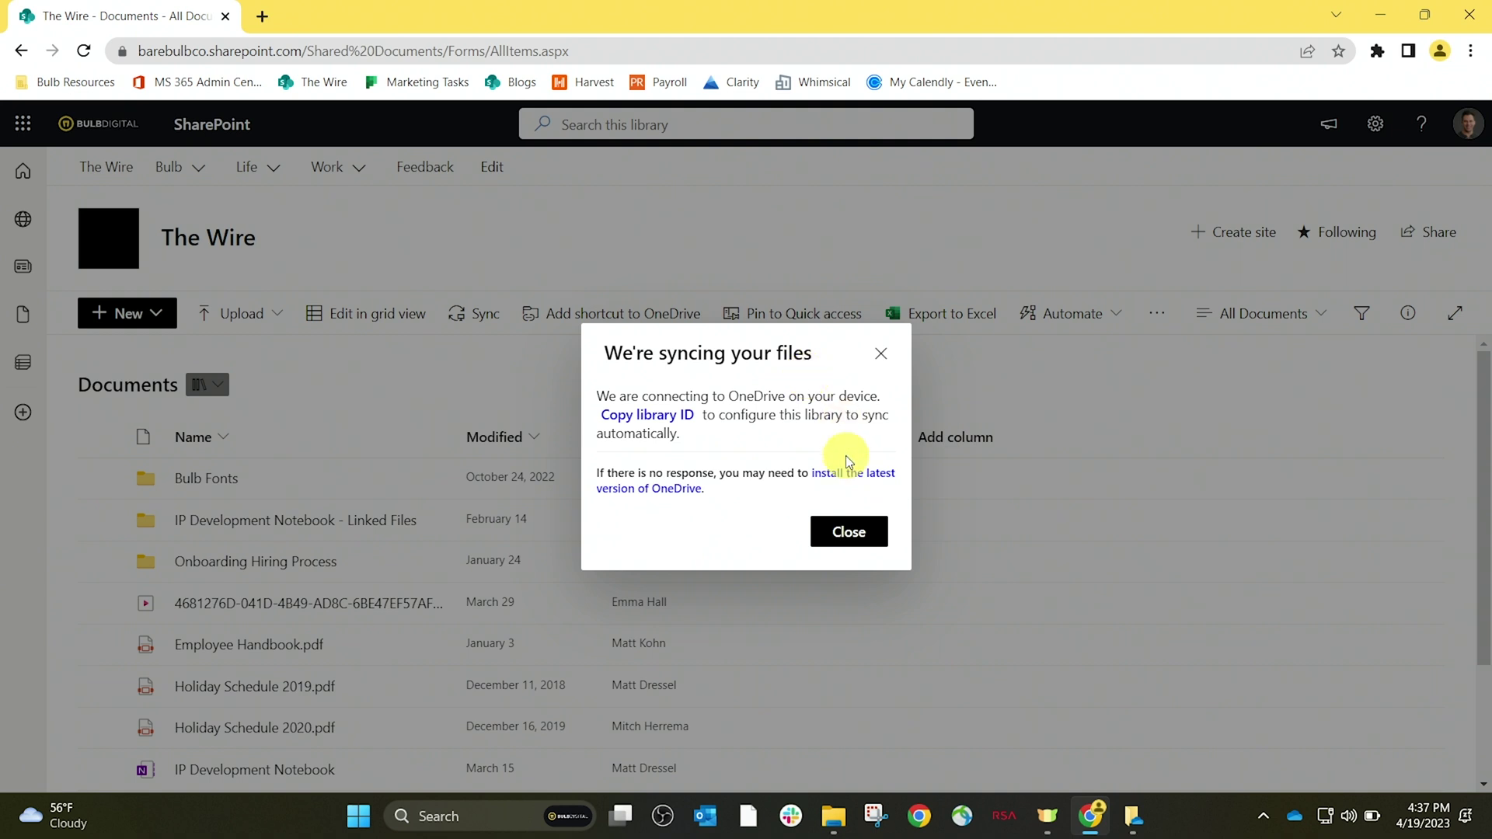
{"action": "left_click", "coordinate": [883, 353]}
{"action": "left_click", "coordinate": [1294, 816]}
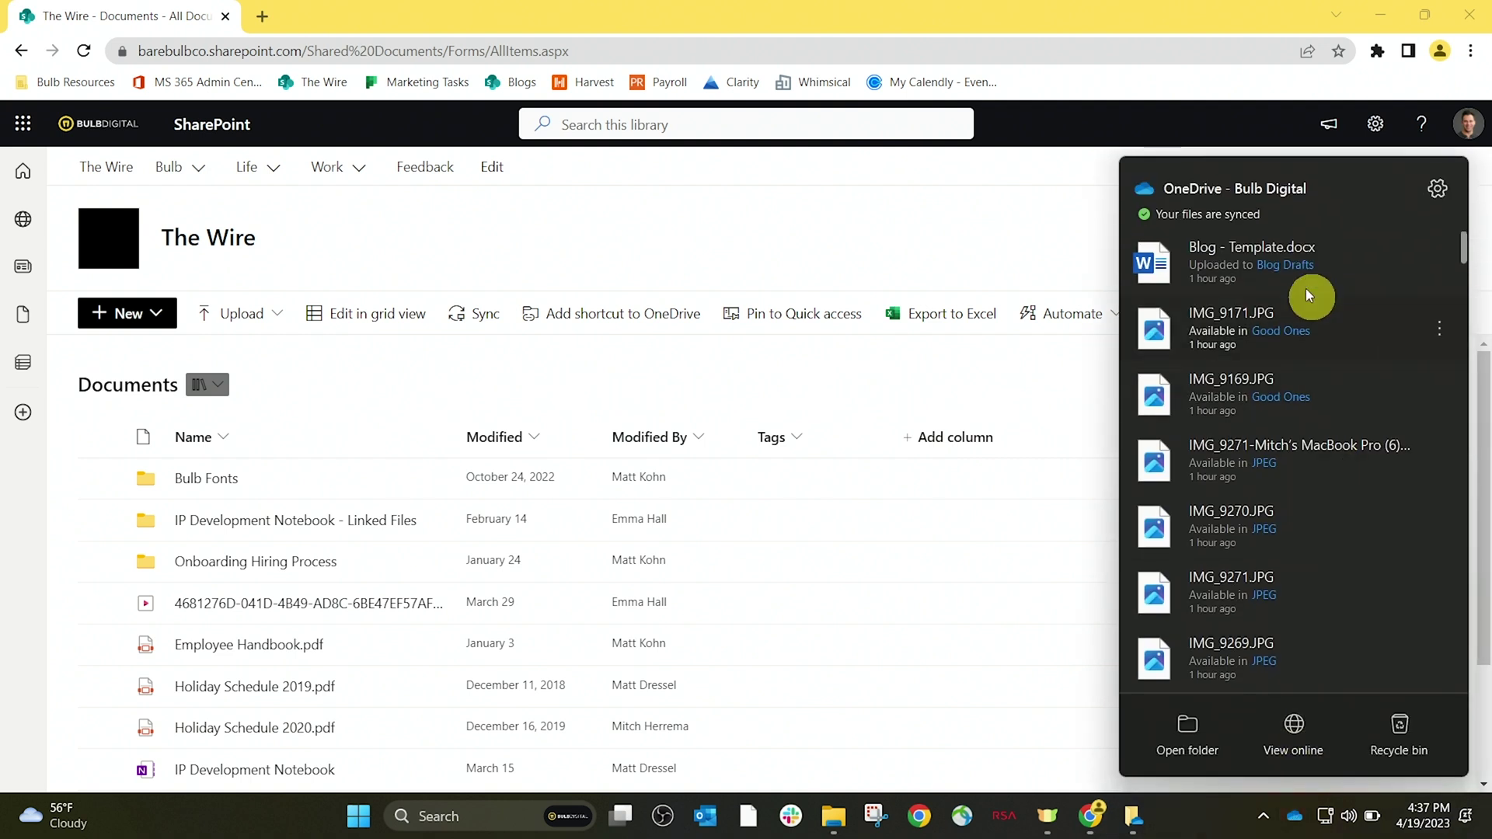
Open the synced OneDrive folder in File Explorer and expand the OS (C:) drive
{"action": "left_click", "coordinate": [1196, 750]}
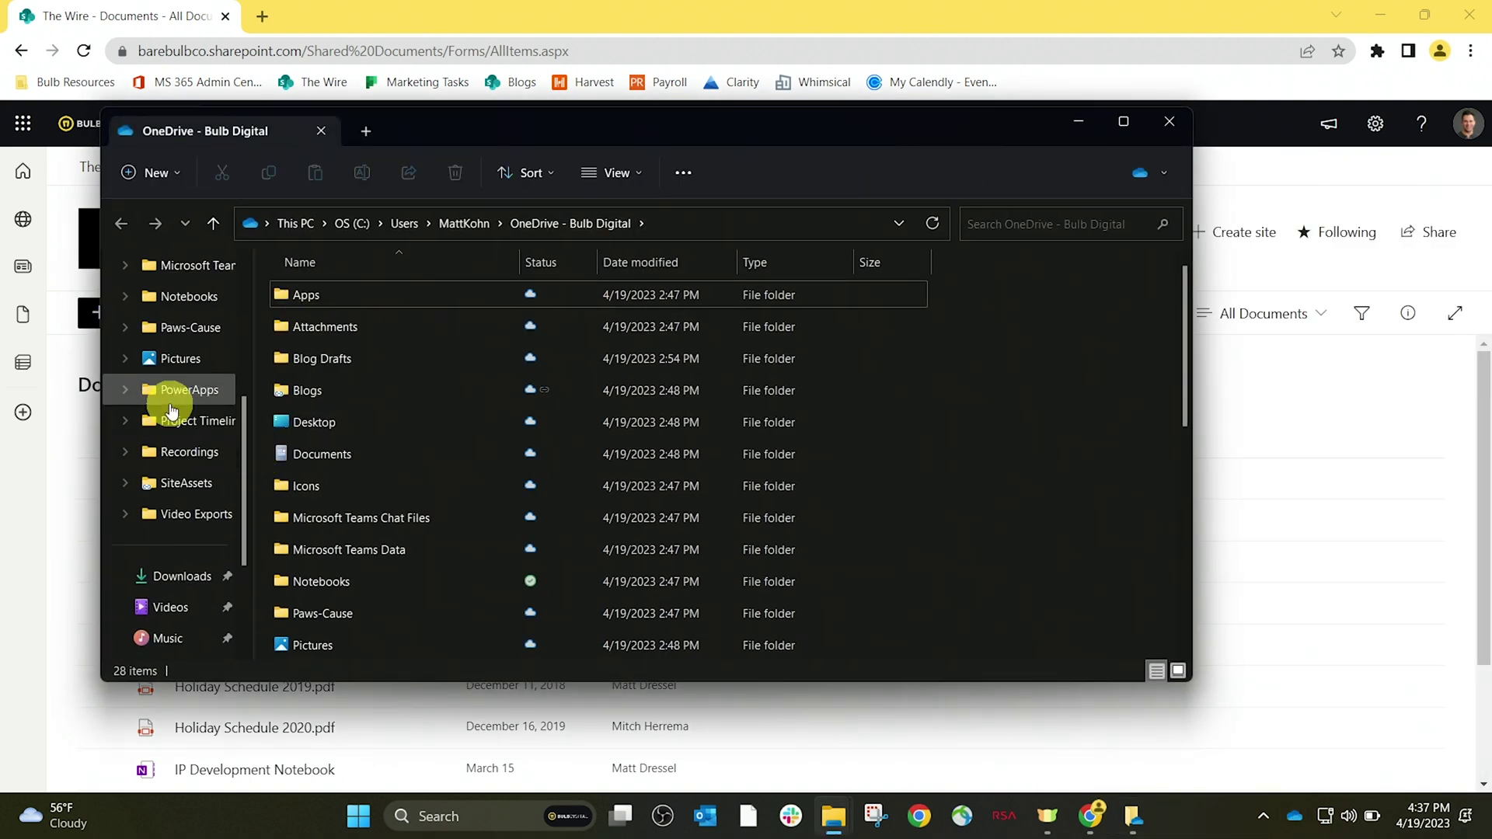
{"action": "scroll", "coordinate": [171, 407], "scroll_direction": "up", "scroll_amount": 3}
{"action": "scroll", "coordinate": [171, 408], "scroll_direction": "down", "scroll_amount": 5}
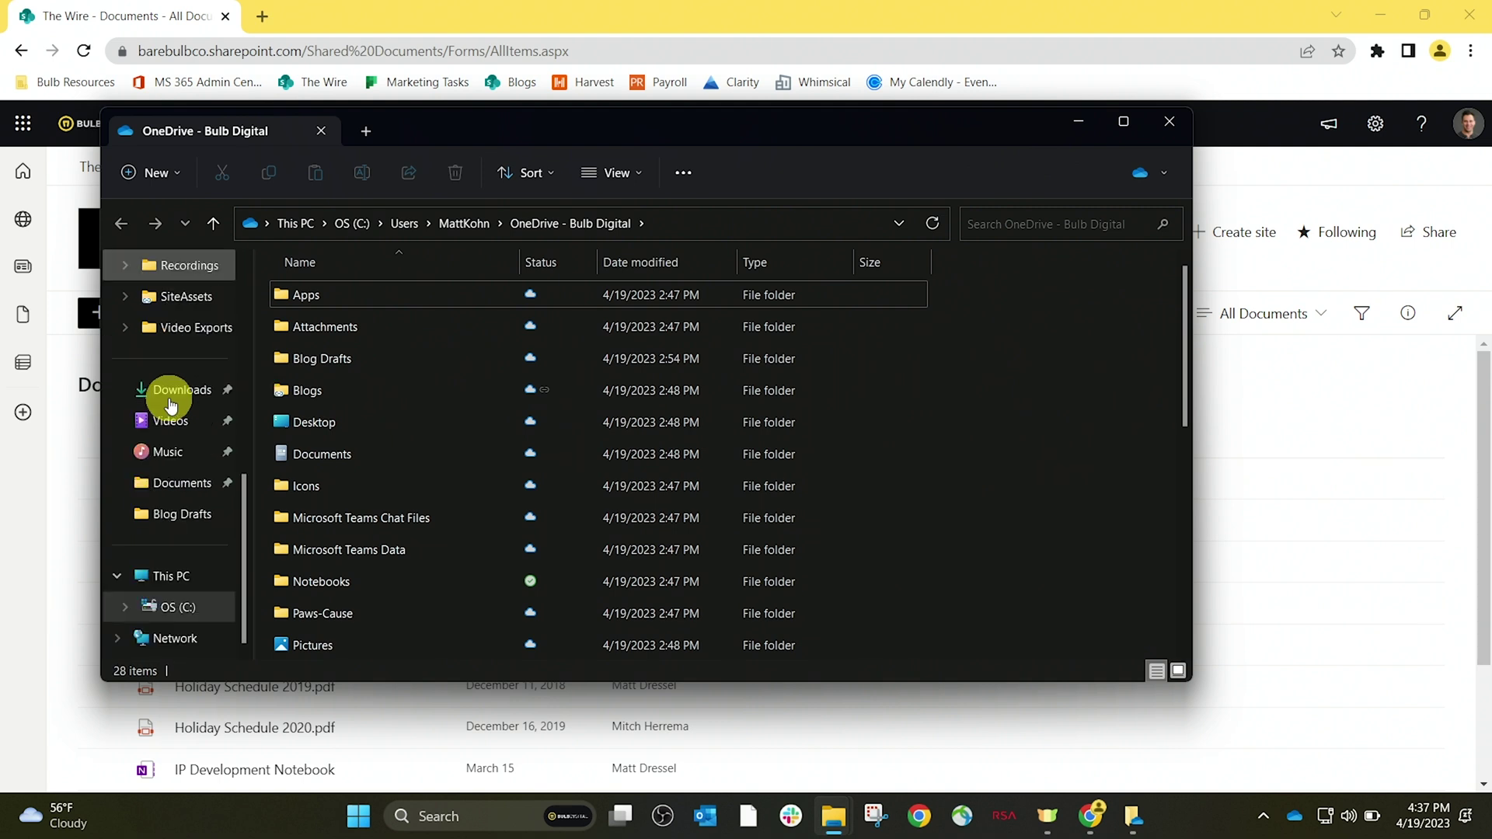
{"action": "left_click", "coordinate": [126, 607]}
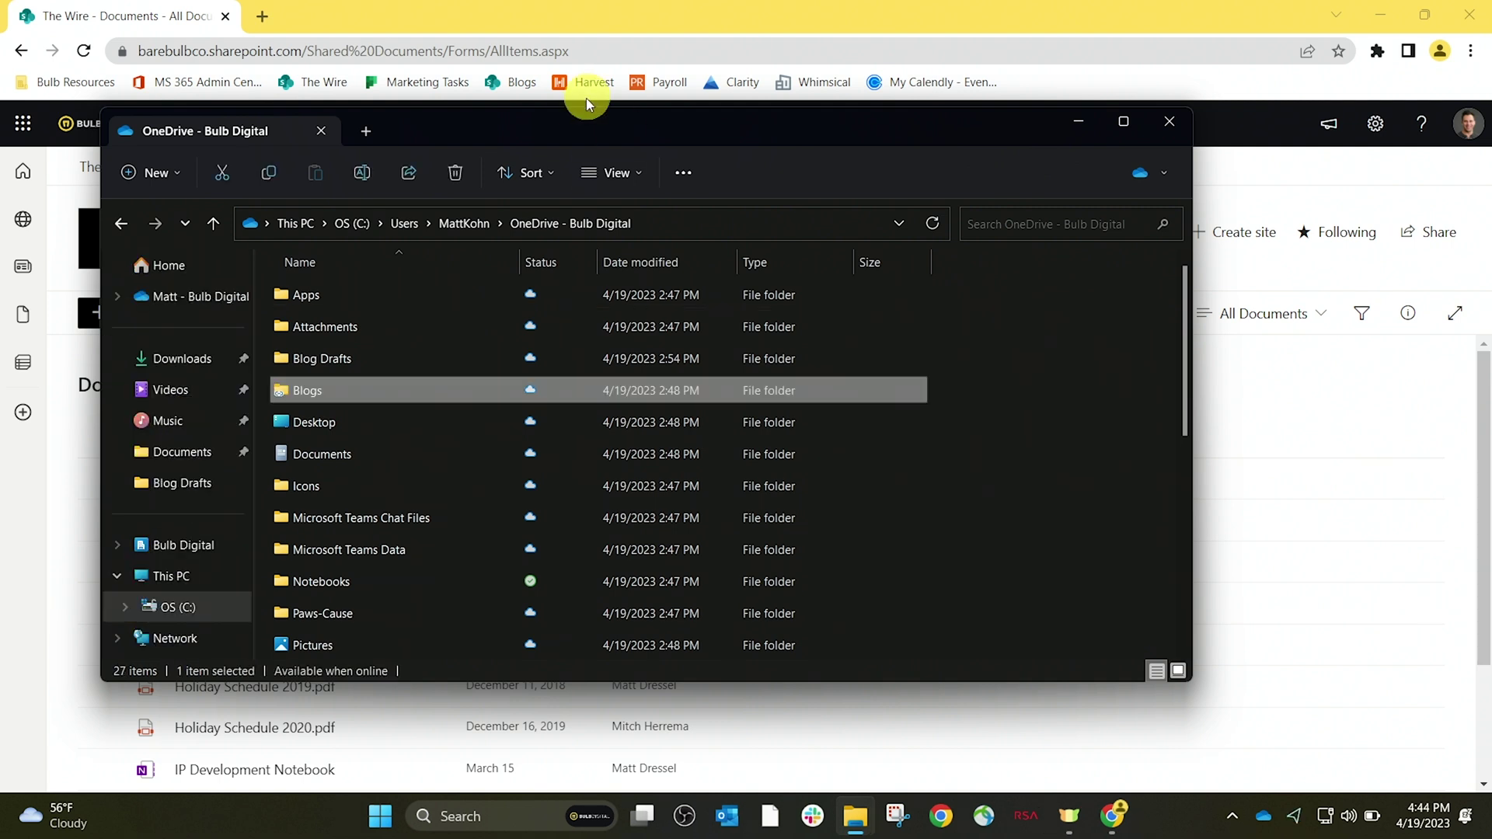
{"action": "left_click_drag", "start_coordinate": [589, 124], "coordinate": [661, 135]}
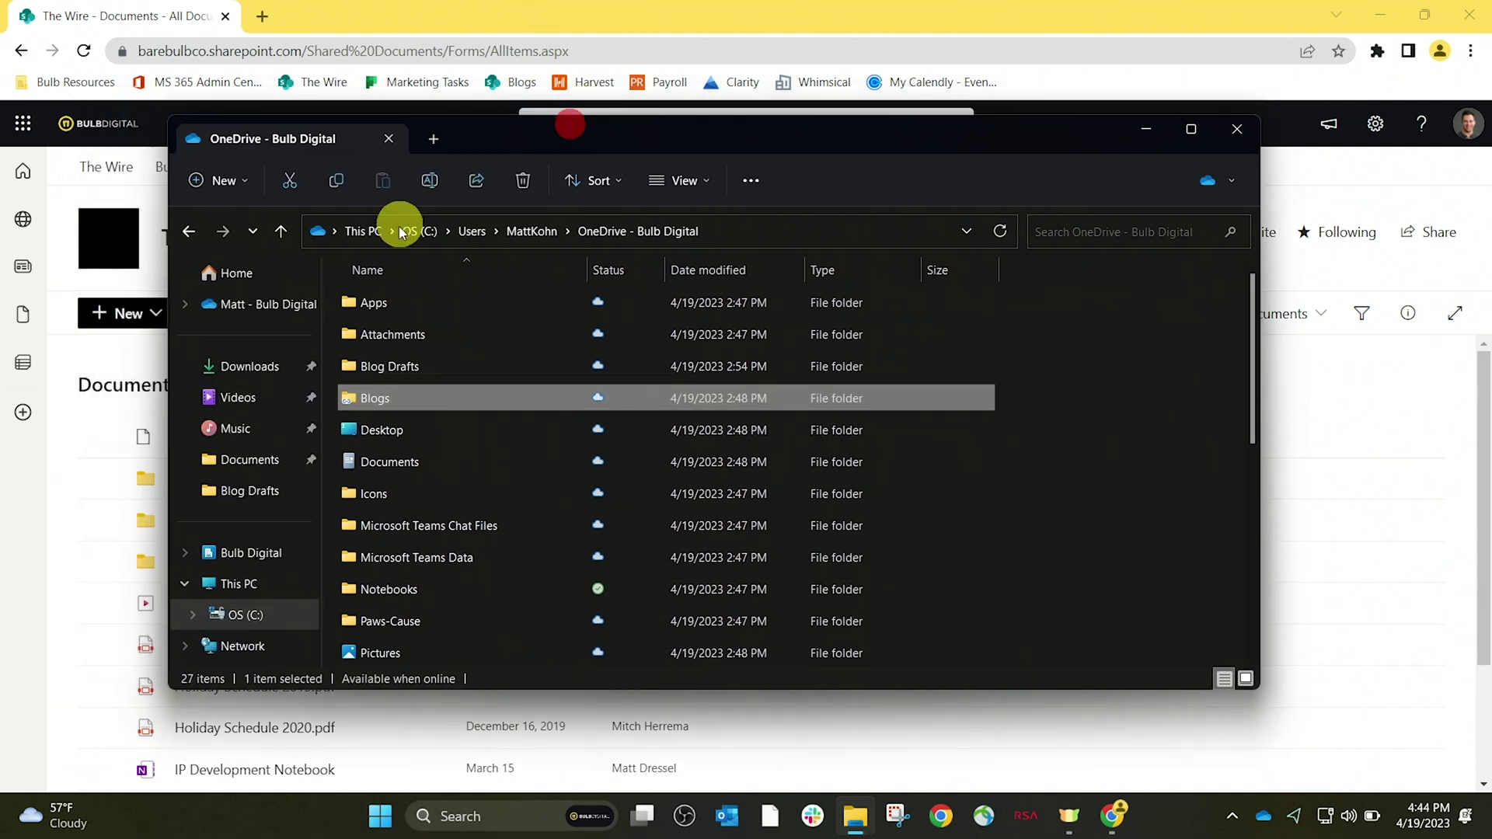
Open The Wire - Documents library from OneDrive's recent files and reposition its Explorer window
{"action": "left_click", "coordinate": [1263, 816]}
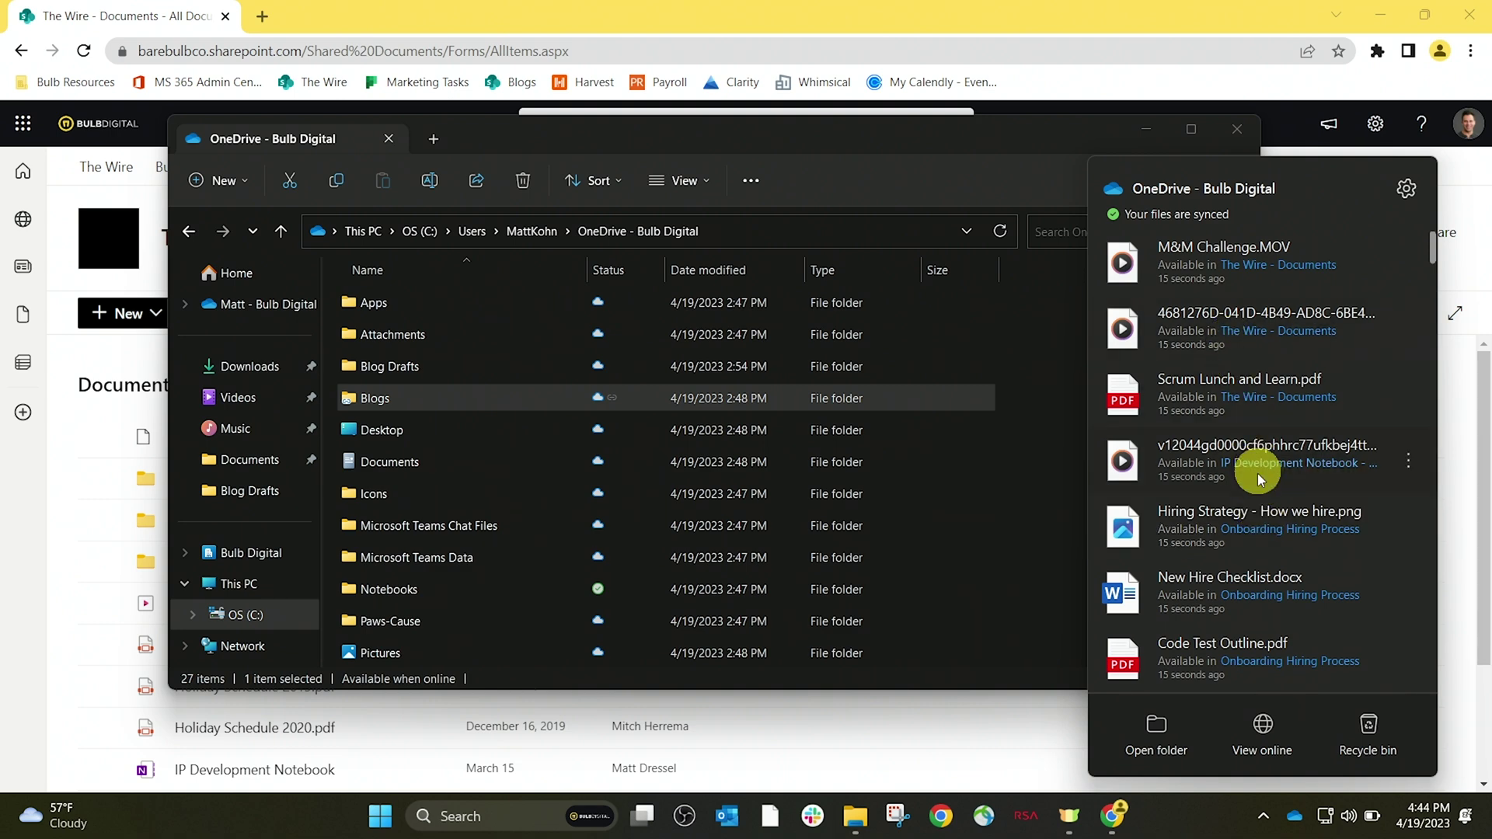
{"action": "left_click", "coordinate": [1292, 403]}
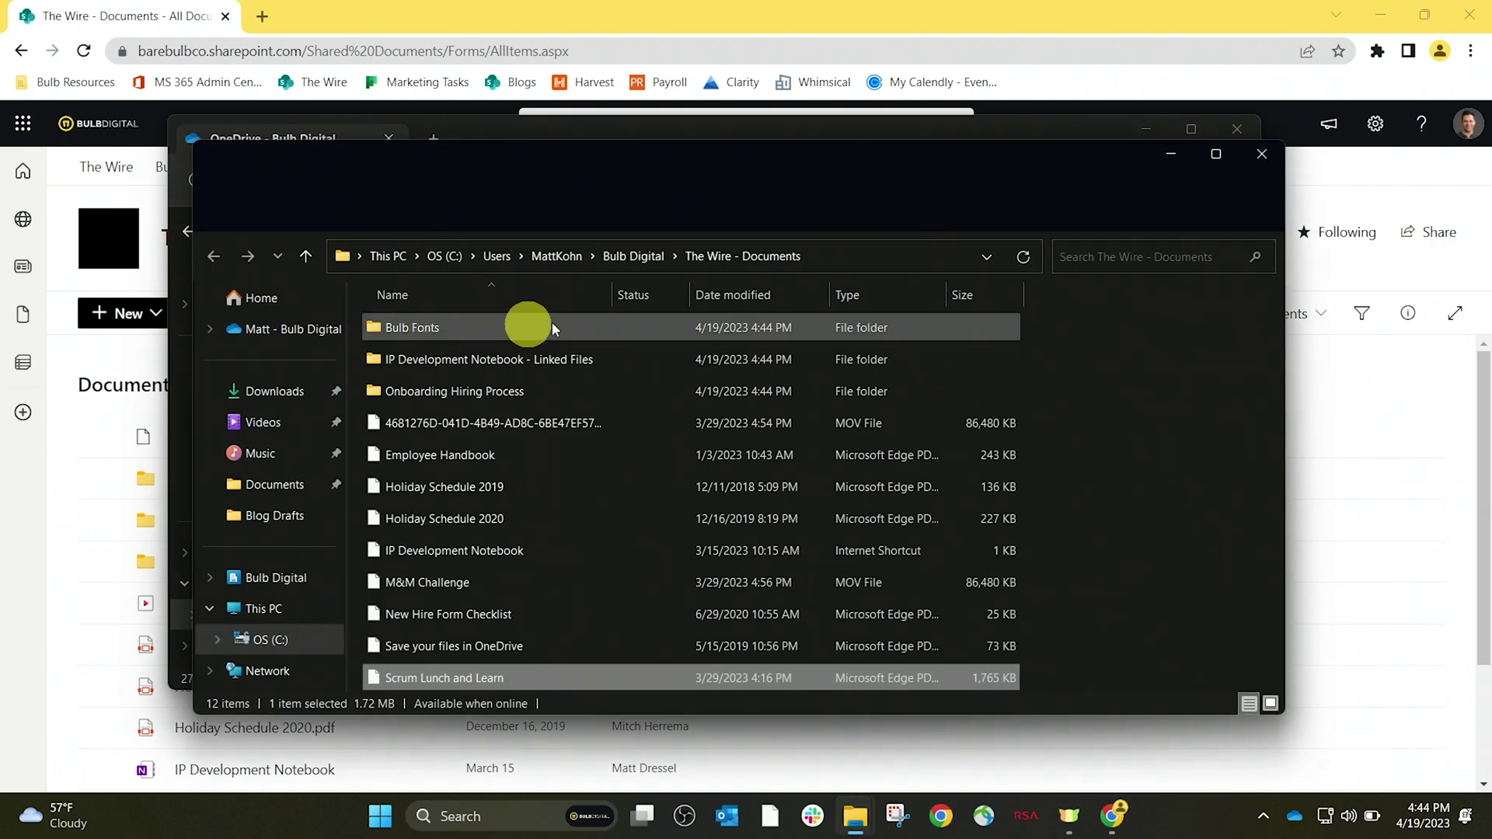
{"action": "left_click", "coordinate": [677, 150]}
{"action": "left_click_drag", "start_coordinate": [677, 150], "coordinate": [670, 108]}
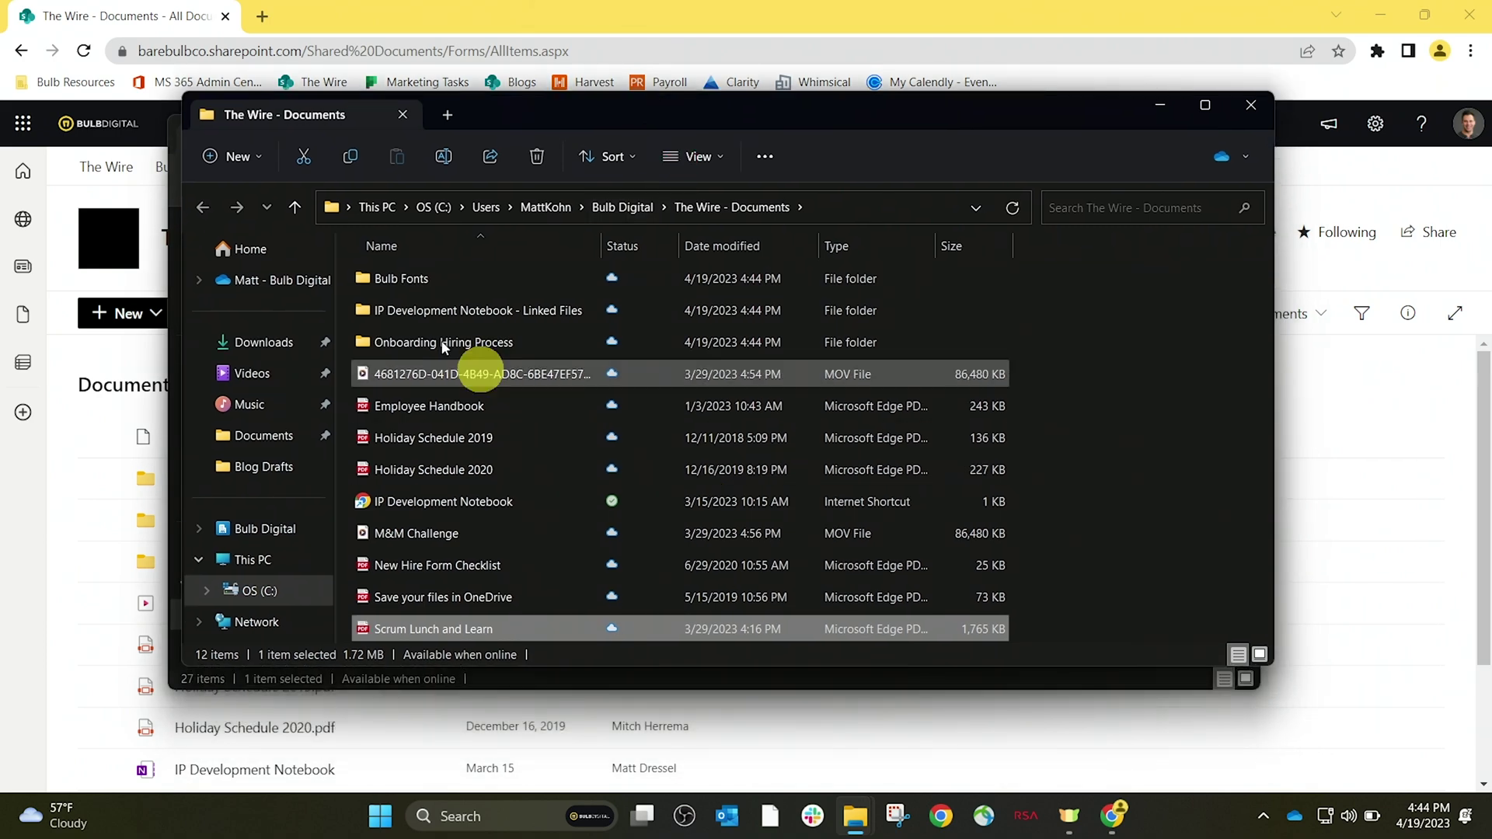